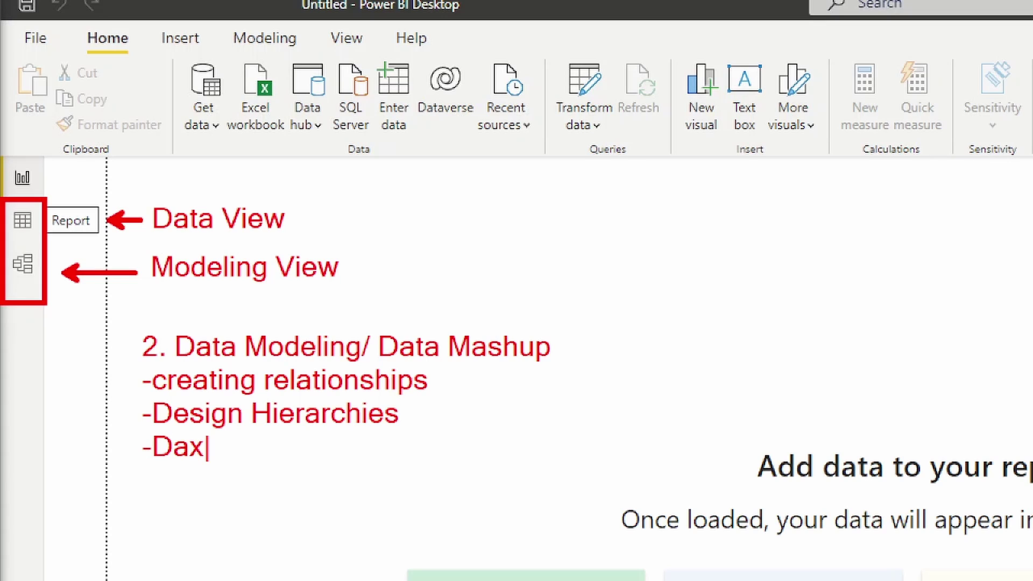
# Add the on-screen note "Data Analysis Expression Lang" on a new line under the Dax item of the data modeling annotation.
pyautogui.press('Return')
pyautogui.write('Data ')
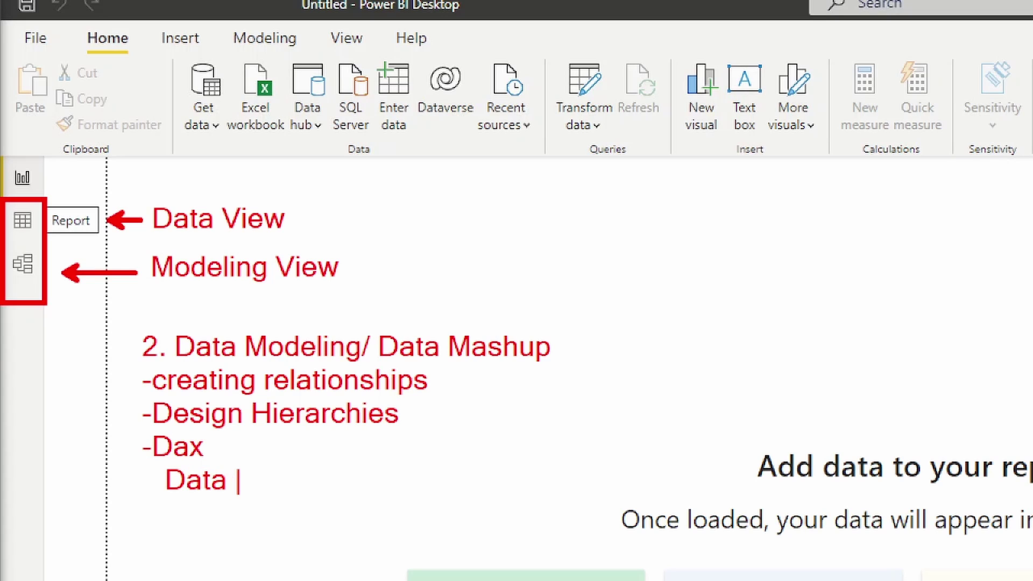
pyautogui.write('Analysis ')
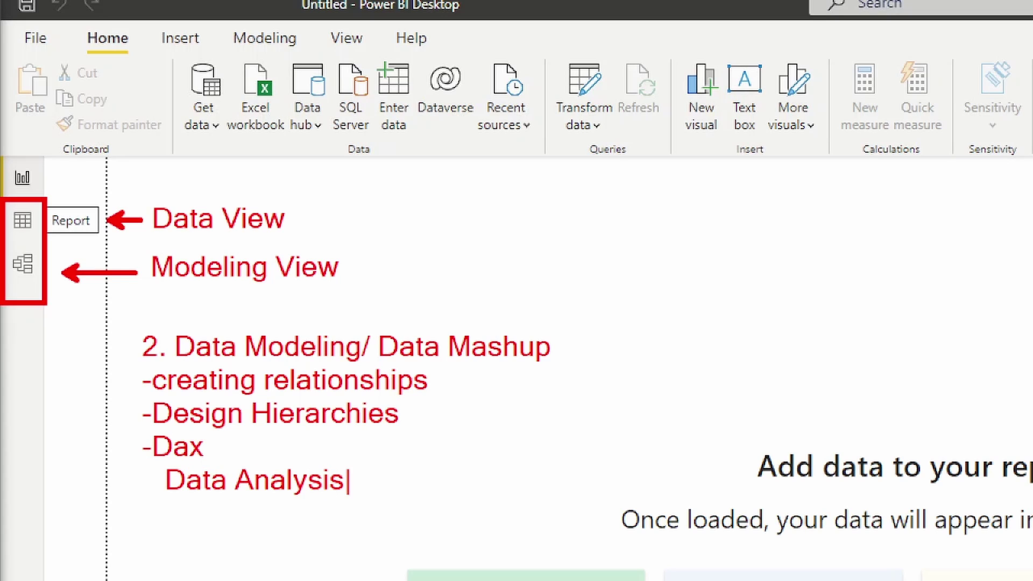
pyautogui.write('Expressio')
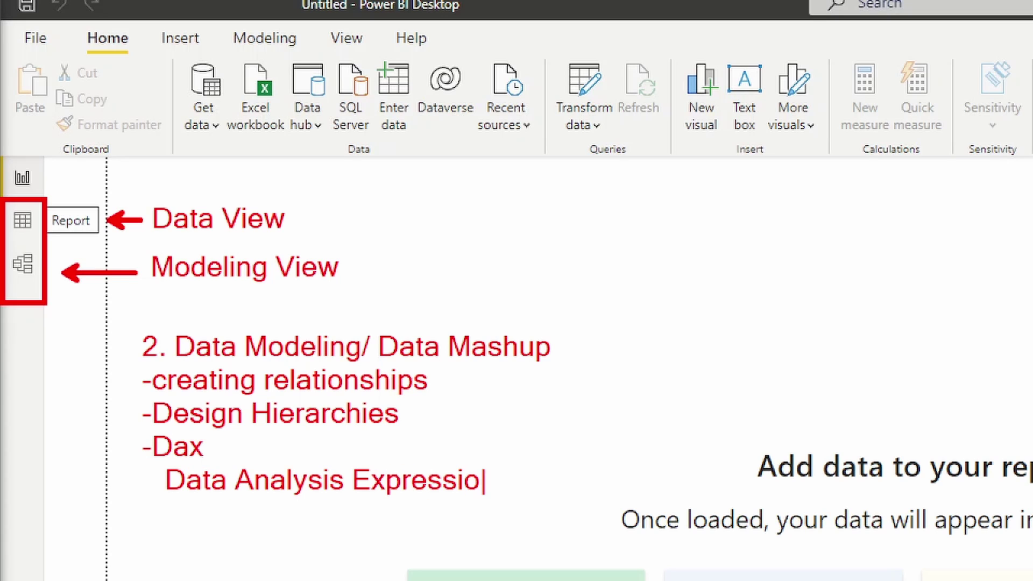
pyautogui.write('n Lang')
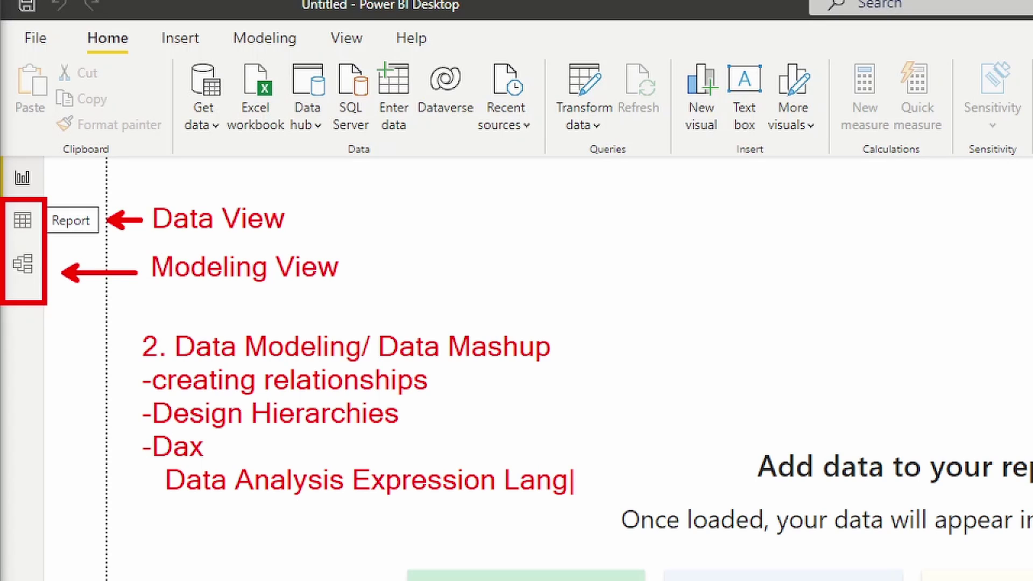
pyautogui.press('Escape')
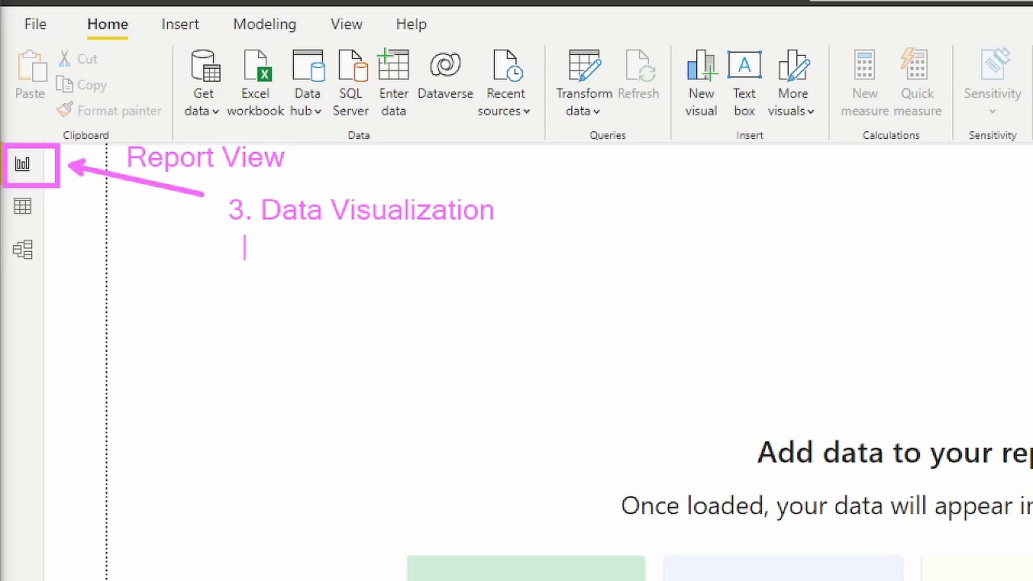
# Add "- Chart, graph, gauges" and "- Custom Visual" under the "3. Data Visualization" annotation, and leave the annotation mode.
pyautogui.write('- Chart, graph')
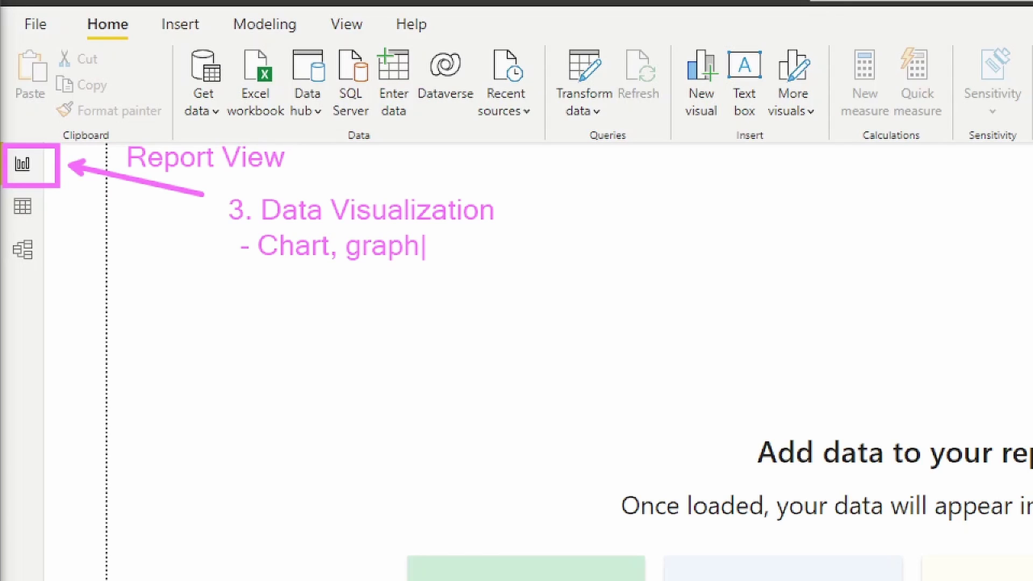
pyautogui.write(', gauges')
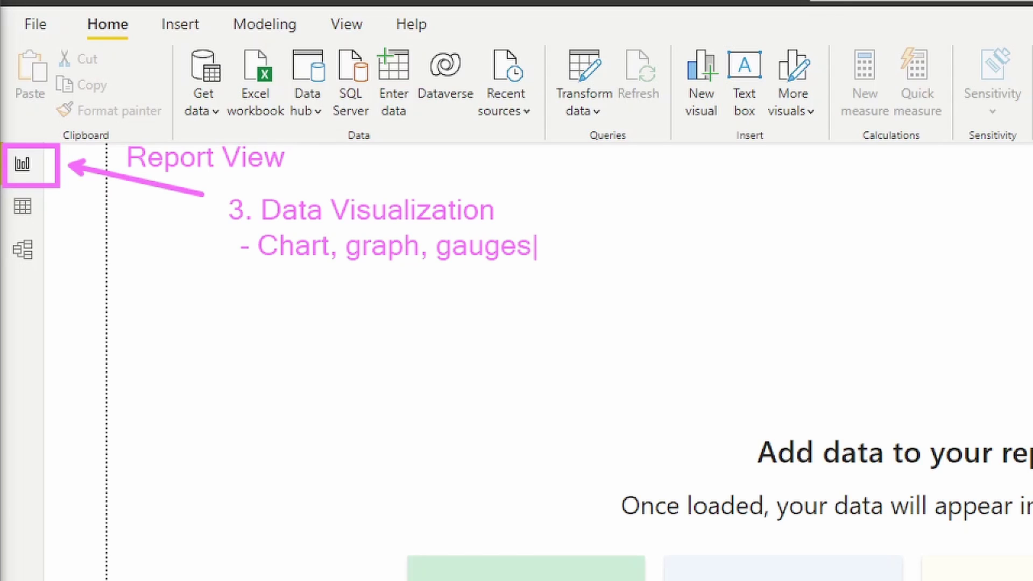
pyautogui.press('Return')
pyautogui.write('- Custom Visual')
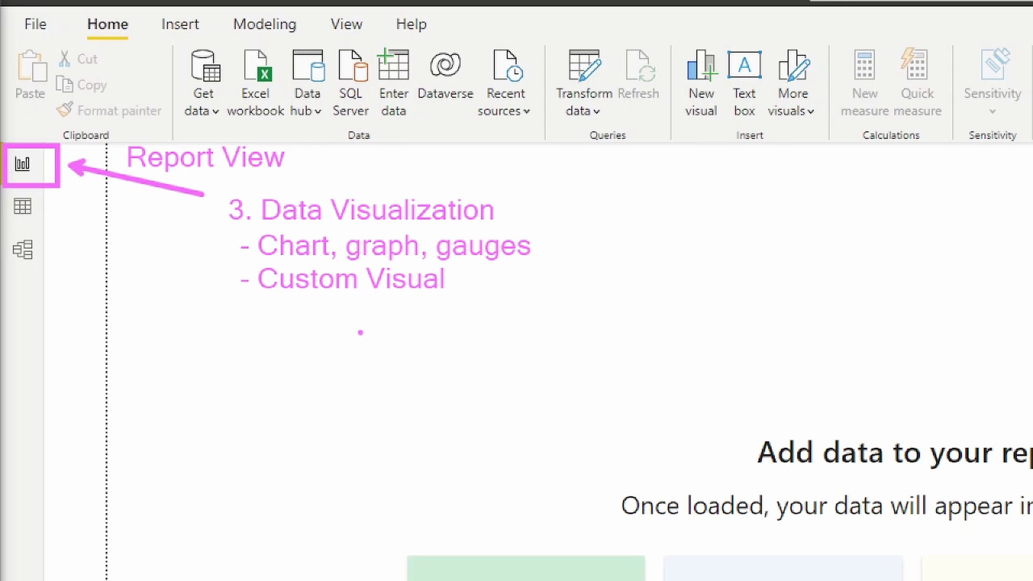
pyautogui.press('Escape')
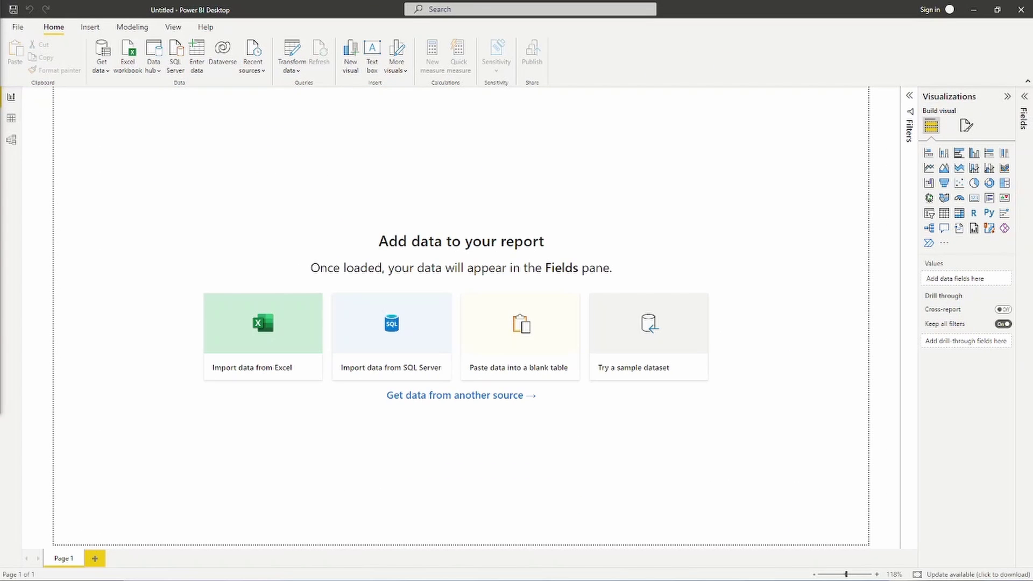
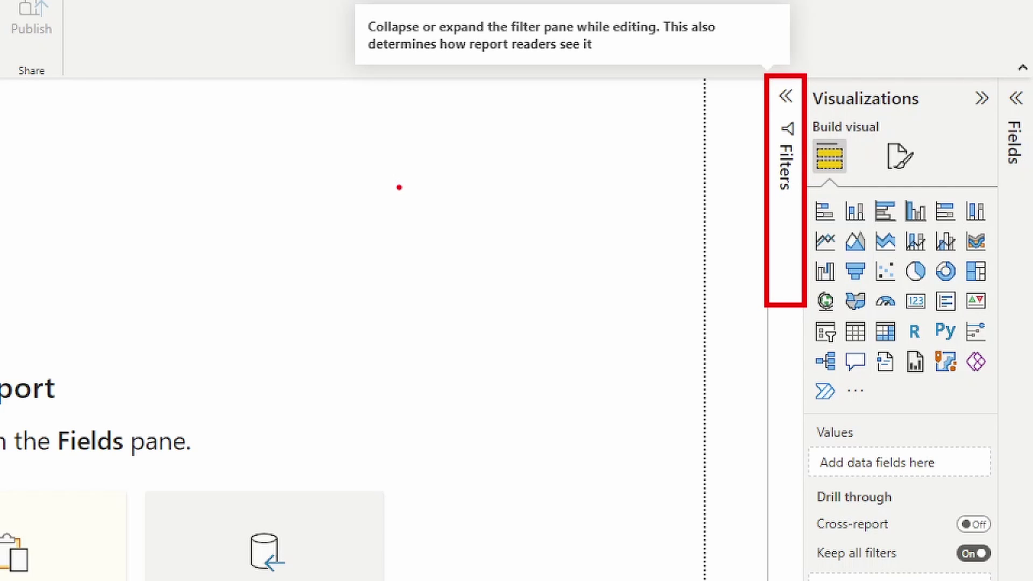
# Annotate the framed Filters pane with the red label "Pane" and a horizontal arrow from the label to the pane.
pyautogui.write('tPane')
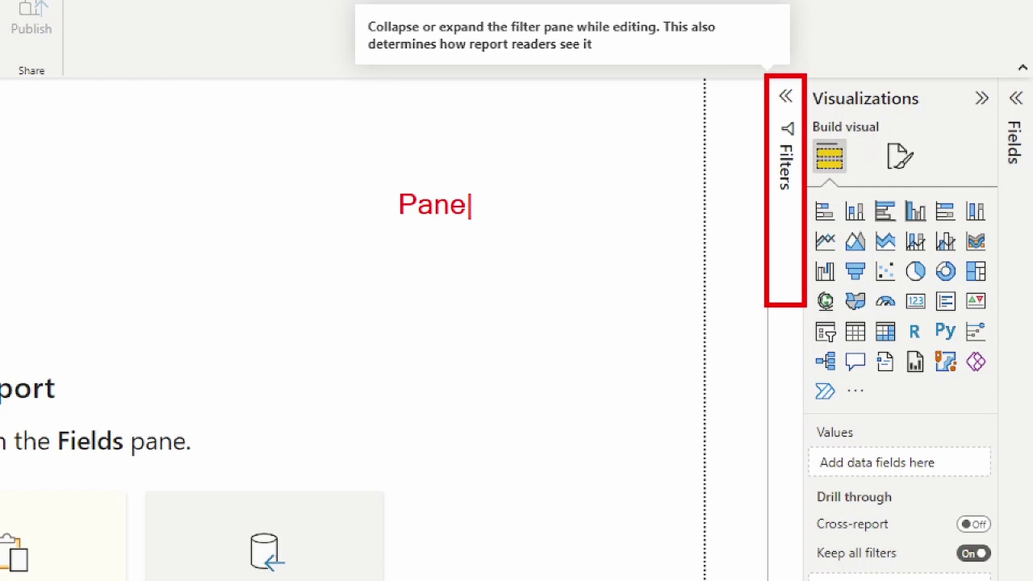
pyautogui.press('Escape')
pyautogui.moveTo(743, 182); pyautogui.dragTo(486, 182)
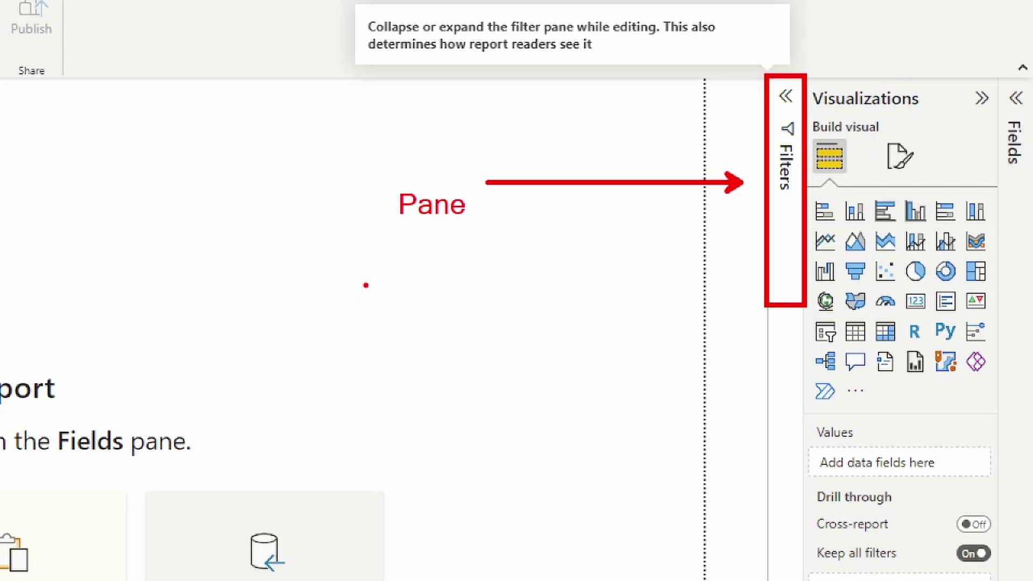
# Add the red on-screen note "Field = Column" below the "Pane" label.
pyautogui.write('t')
pyautogui.write('F')
pyautogui.write('ield =')
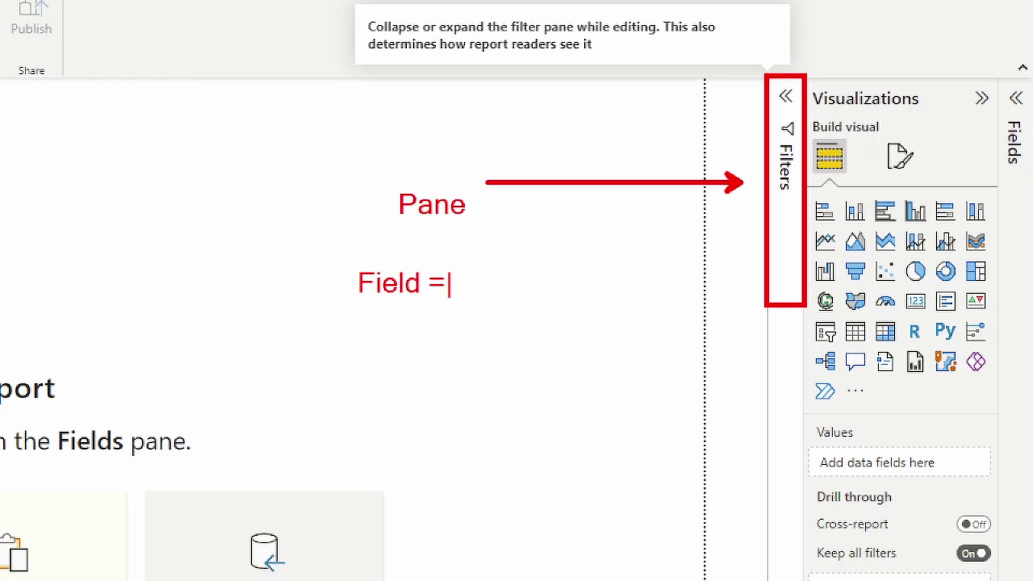
pyautogui.write(' Column')
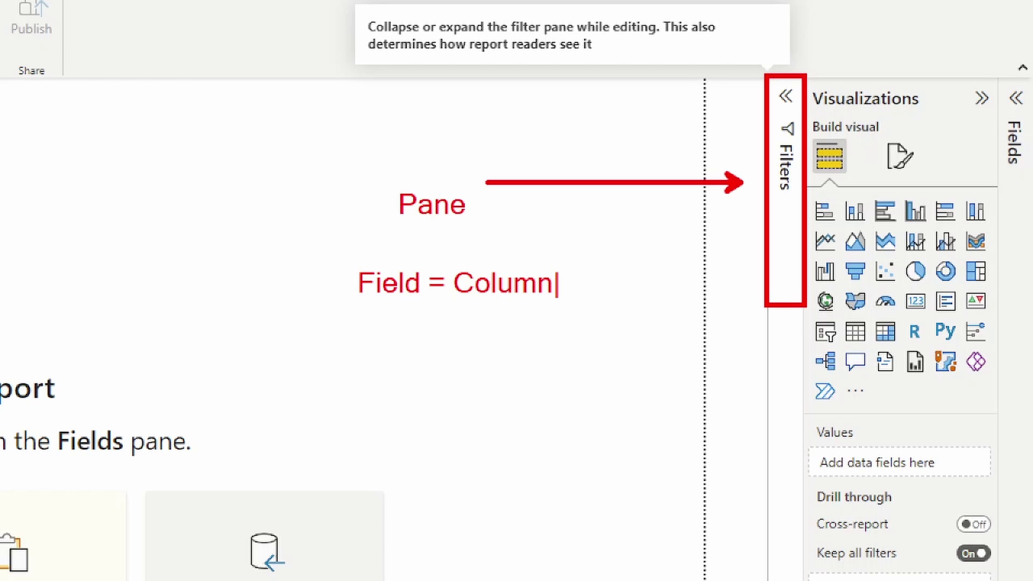
pyautogui.press('Escape')
# Frame the Fields pane in red and draw blue arrows to the collapse controls of the Filters and Visualizations panes.
pyautogui.moveTo(993, 71); pyautogui.dragTo(1030, 206)
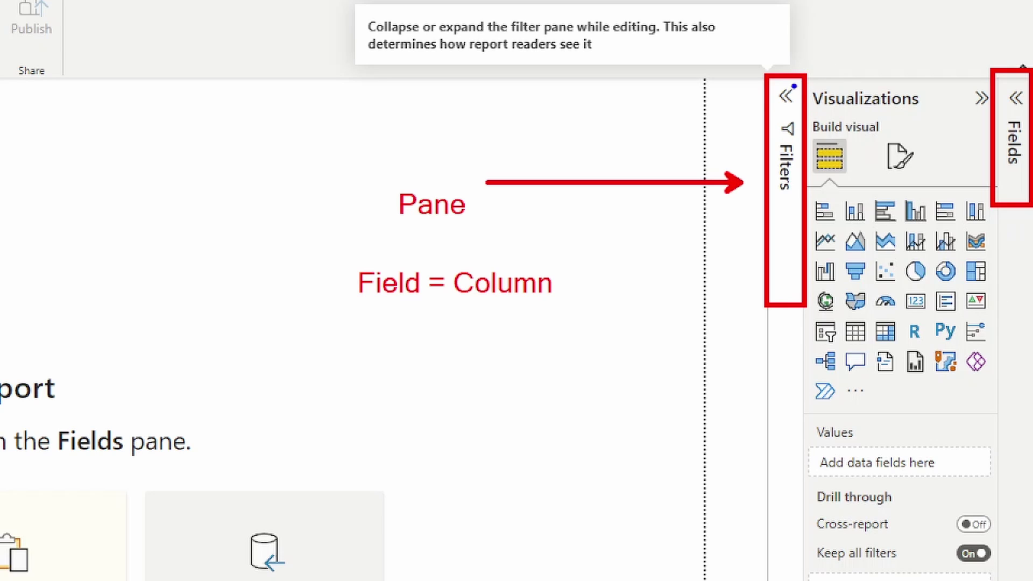
pyautogui.moveTo(856, 12); pyautogui.dragTo(791, 80)
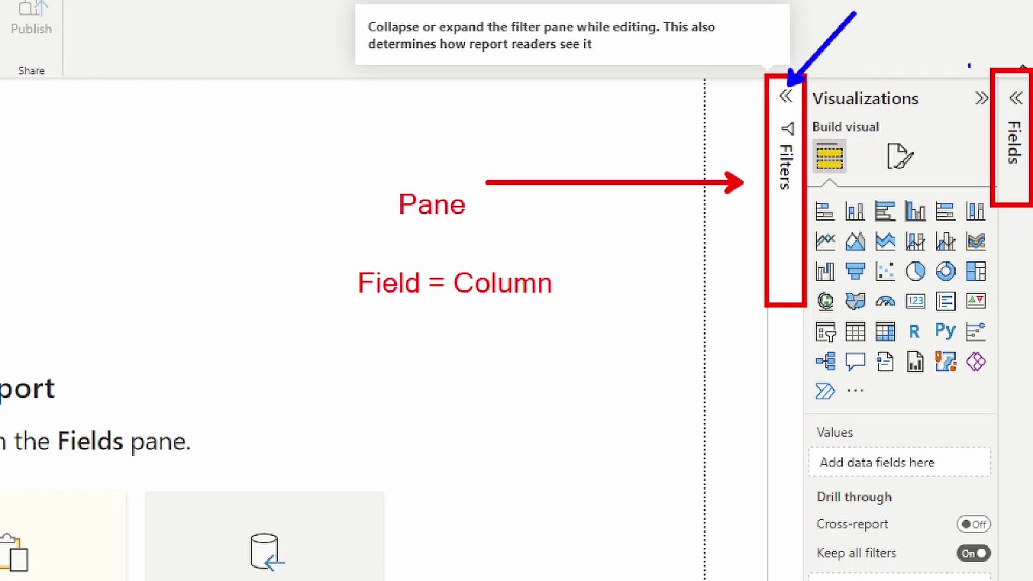
pyautogui.moveTo(966, 20); pyautogui.dragTo(984, 83)
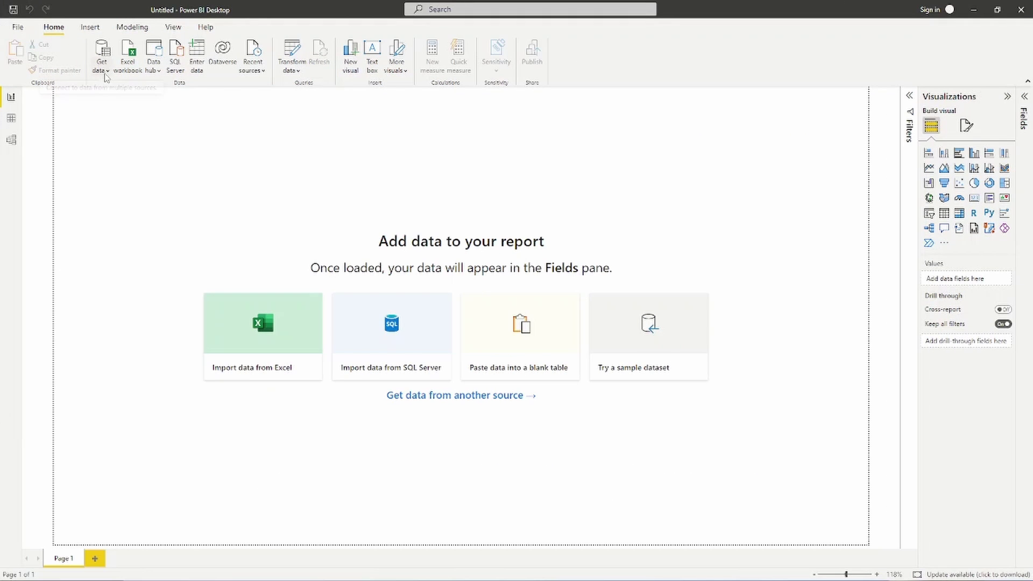
# Connect to the Excel workbook WideWorldImporters.xlsx as the report's data source.
pyautogui.click(210, 134)
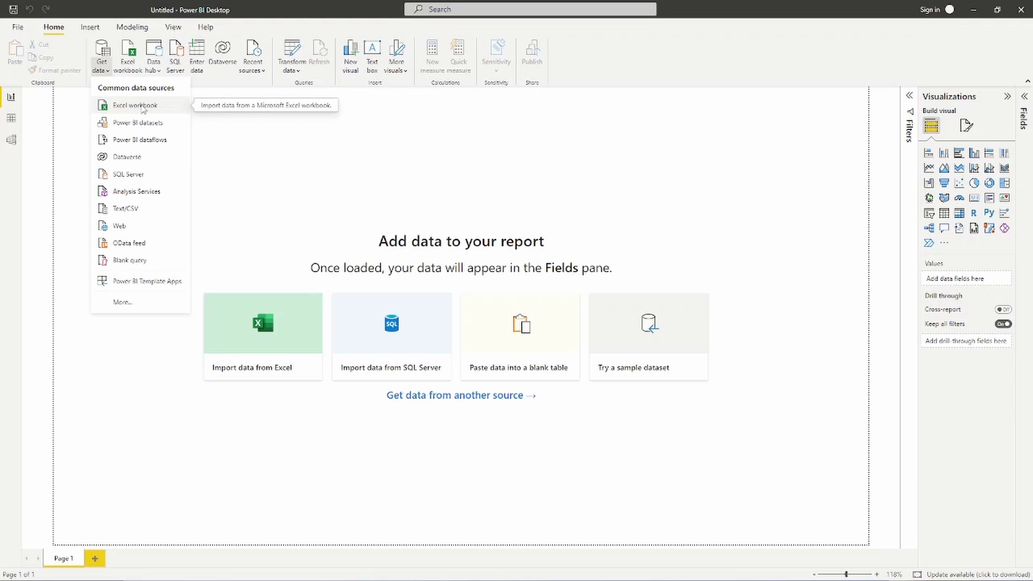
pyautogui.click(145, 107)
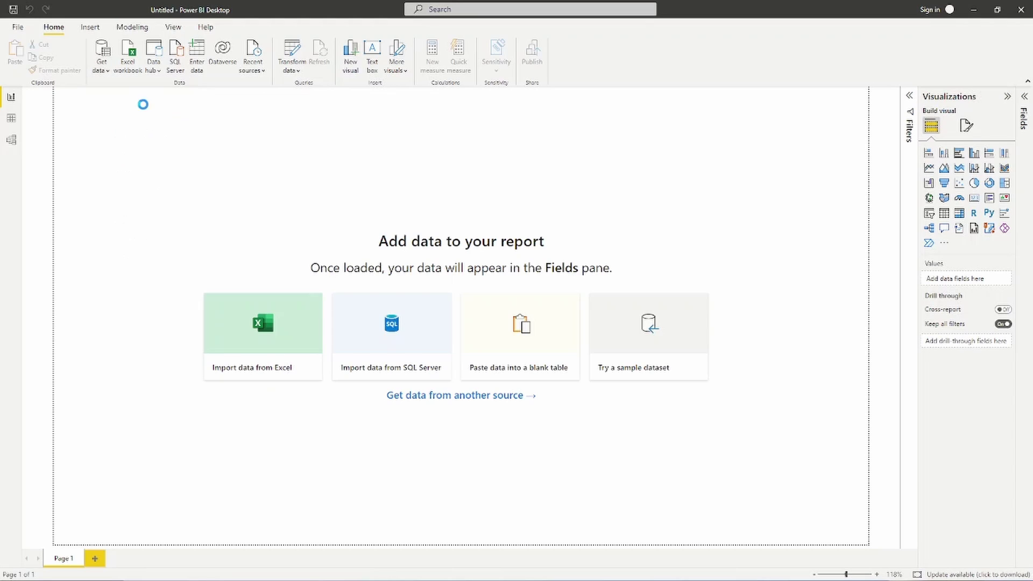
pyautogui.doubleClick(207, 132)
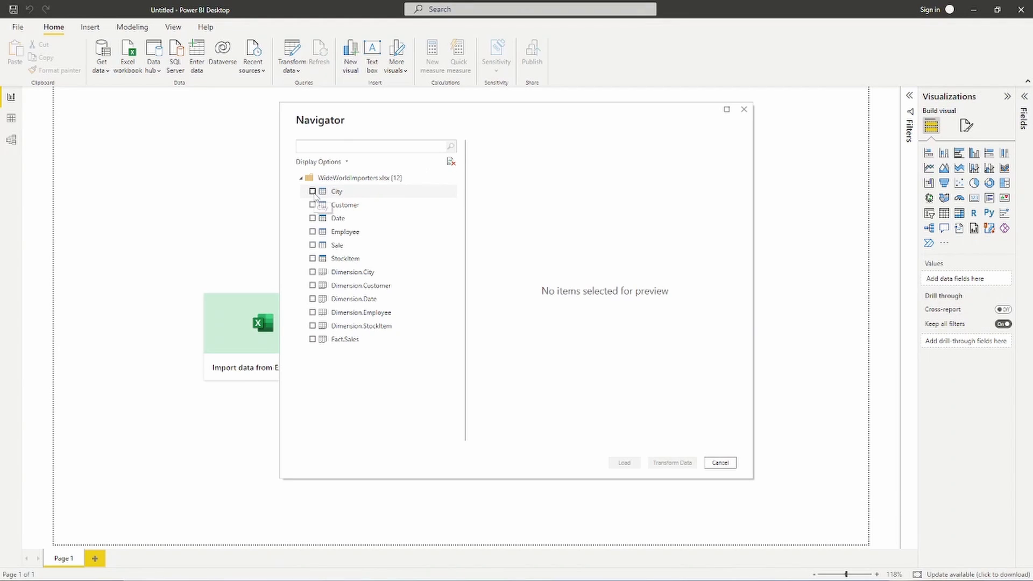
# Preview the contents of the City, Customer and Date tables in the workbook.
pyautogui.click(336, 194)
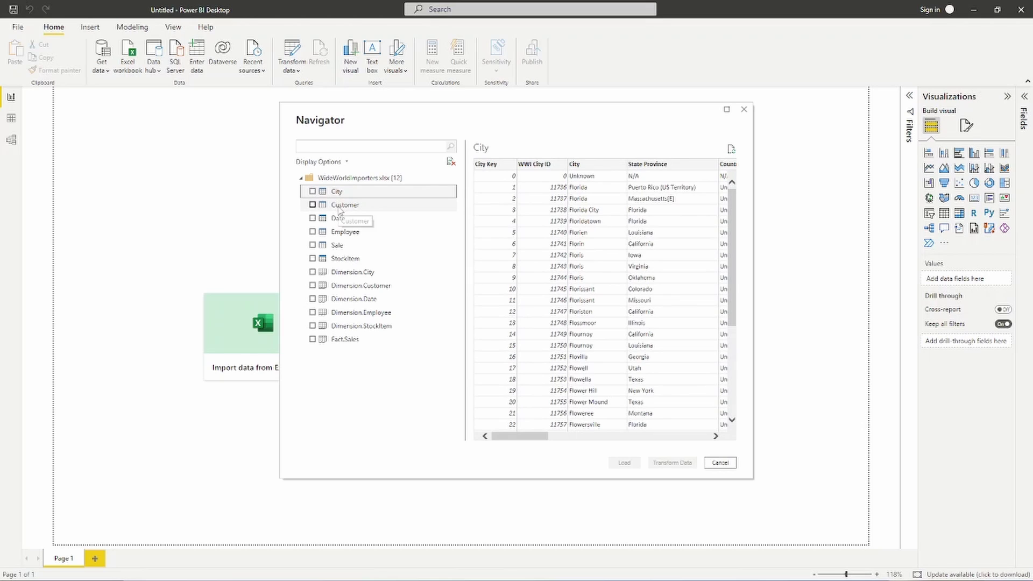
pyautogui.click(340, 210)
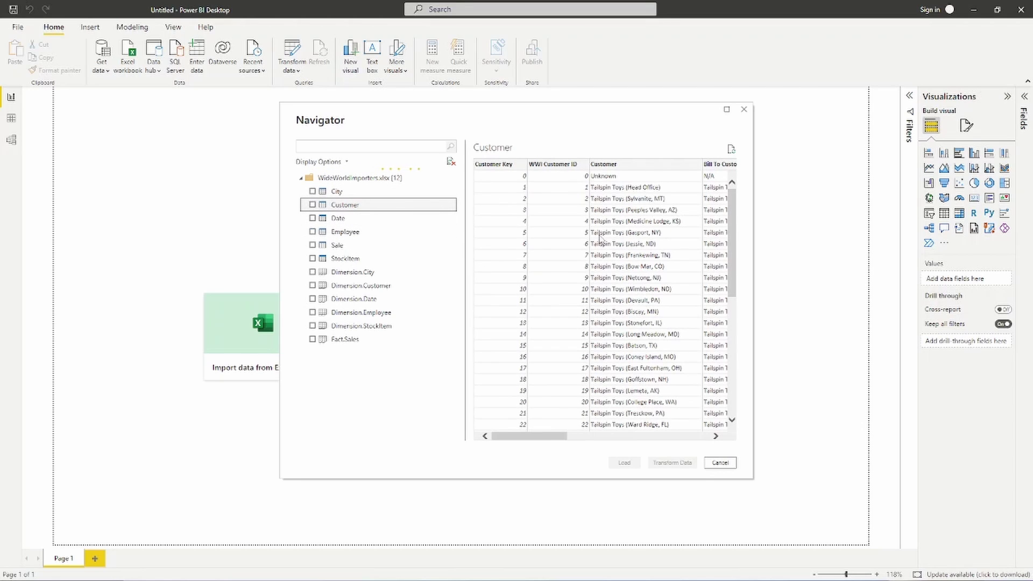
pyautogui.click(355, 221)
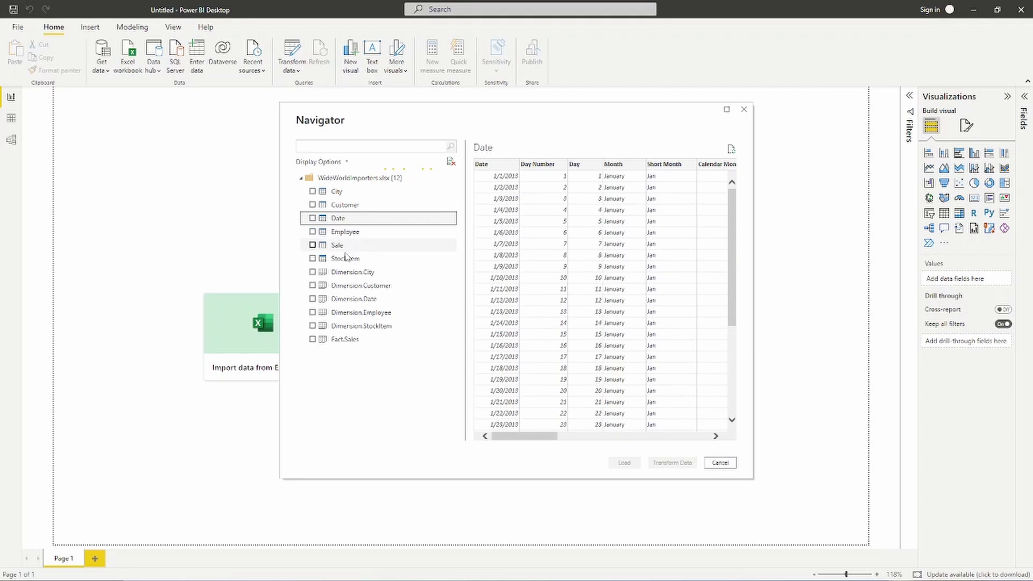
# Select the StockItem, Sale, Employee, Date, Customer and City tables for import.
pyautogui.click(313, 259)
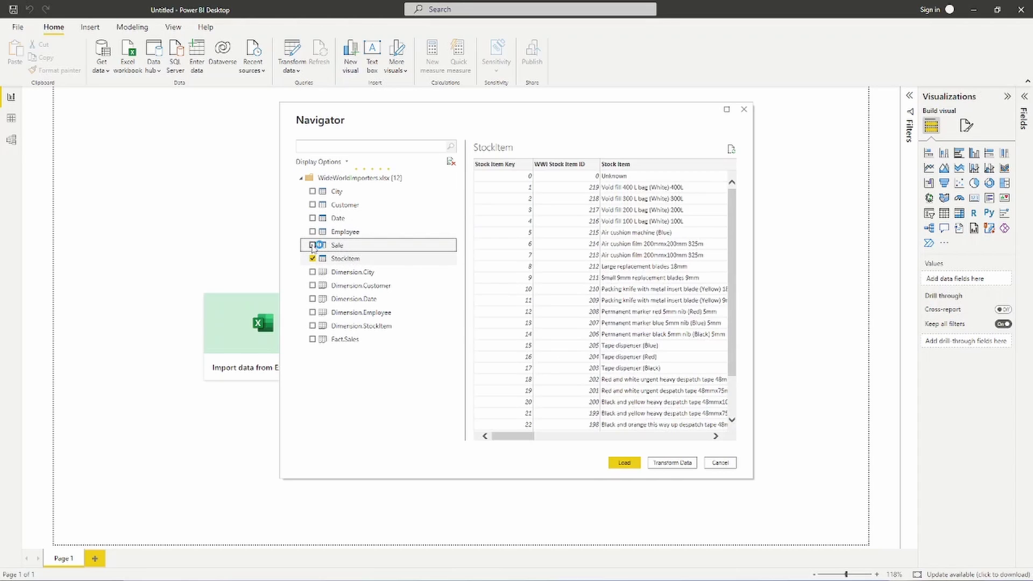
pyautogui.click(313, 246)
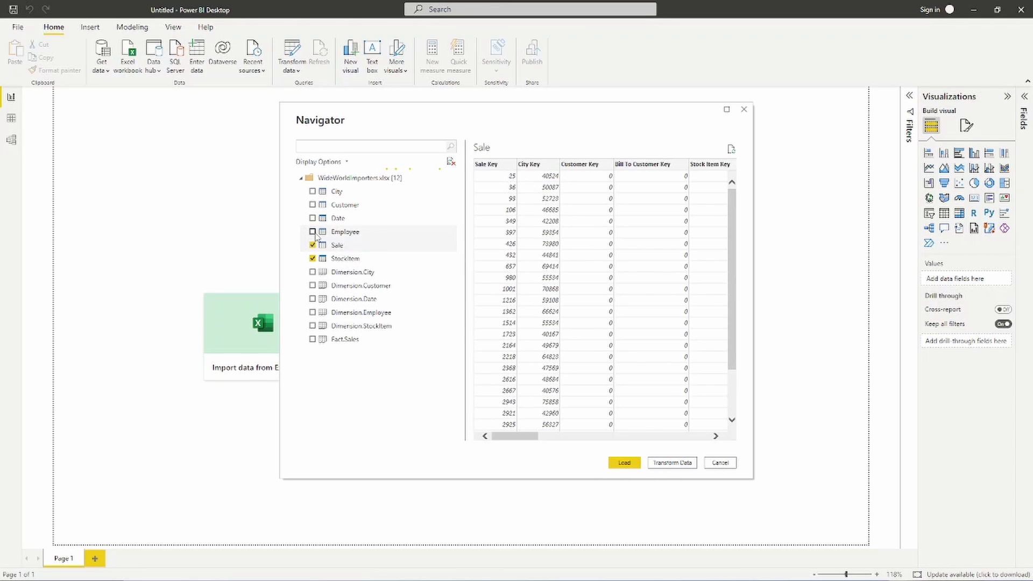
pyautogui.click(313, 232)
pyautogui.click(313, 218)
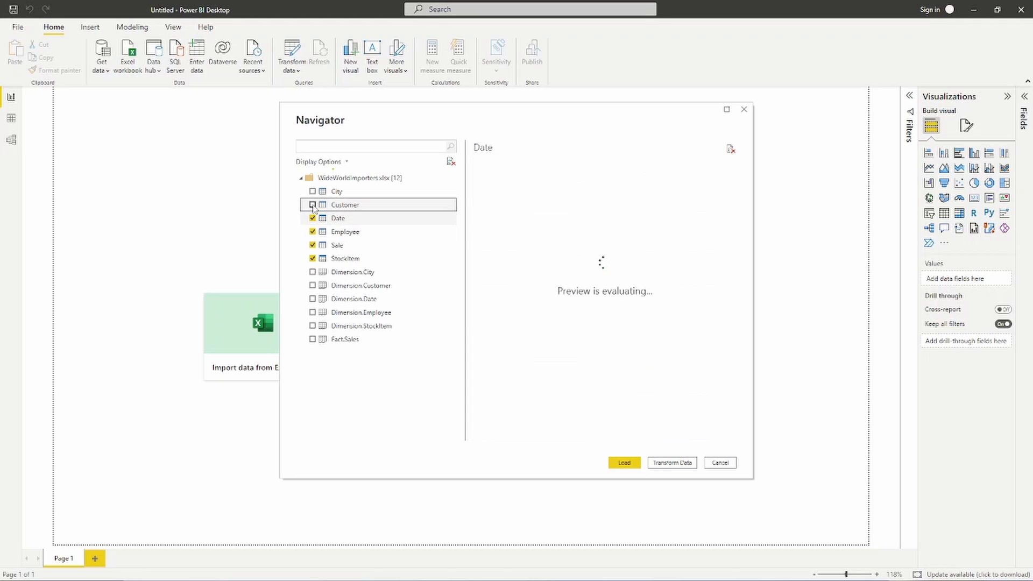
pyautogui.click(312, 205)
pyautogui.click(313, 192)
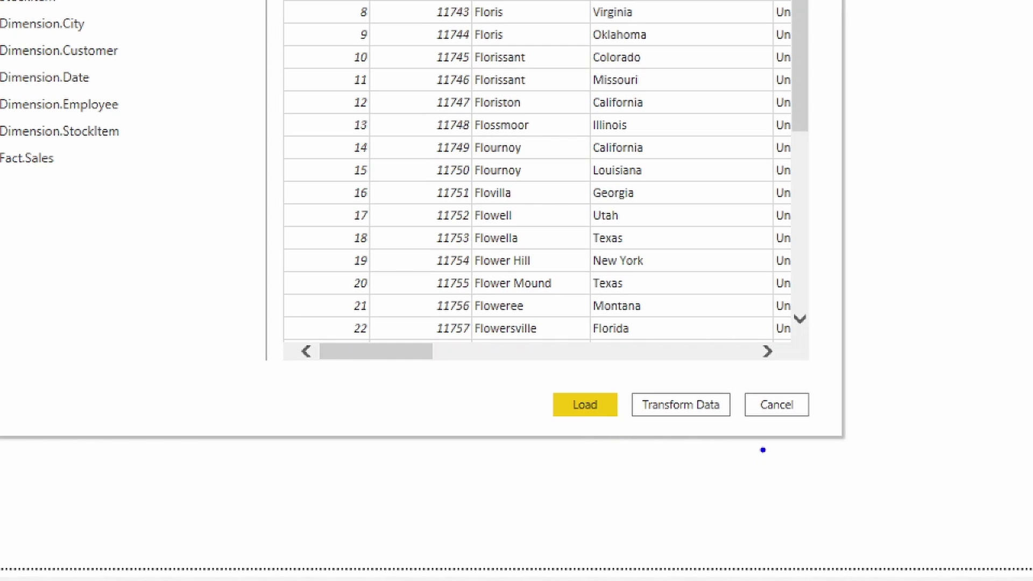
# Cross out the Cancel option in blue and mark Load with a blue arrow labelled "Clean Data".
pyautogui.moveTo(759, 382); pyautogui.dragTo(809, 424)
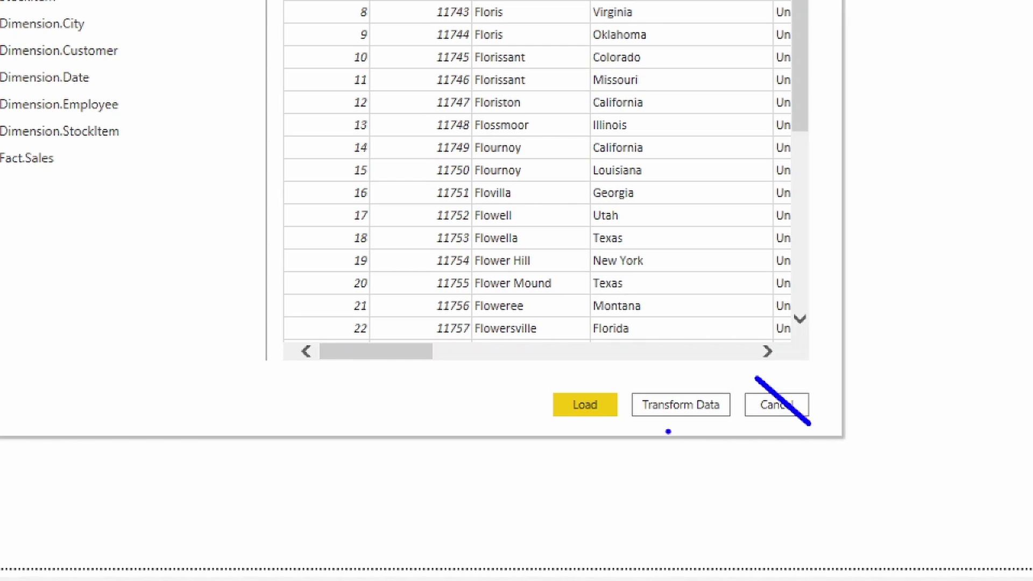
pyautogui.moveTo(570, 431); pyautogui.dragTo(588, 431)
pyautogui.moveTo(579, 422); pyautogui.dragTo(575, 485)
pyautogui.click(567, 506)
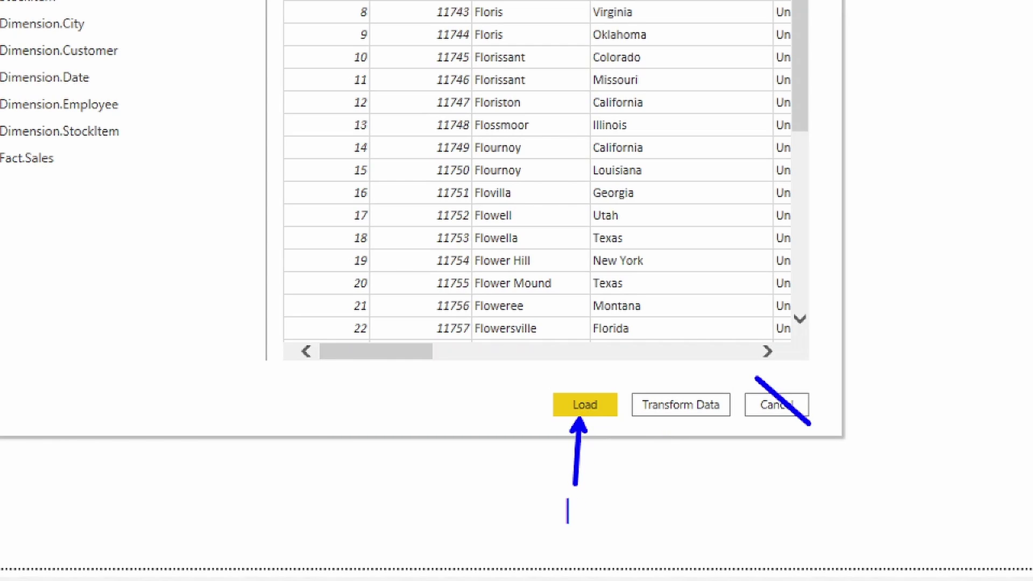
pyautogui.write('Clean ')
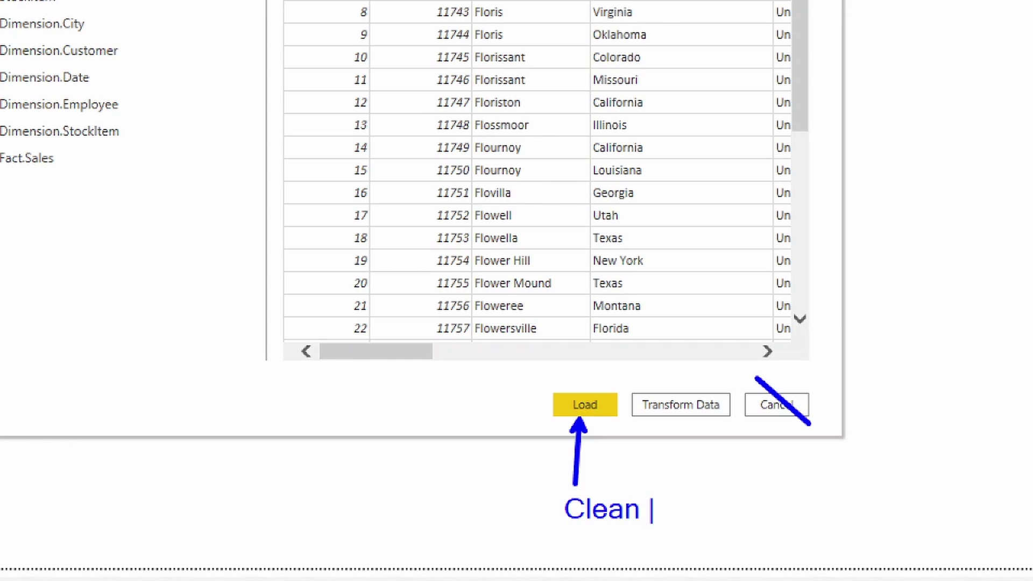
pyautogui.write('Data')
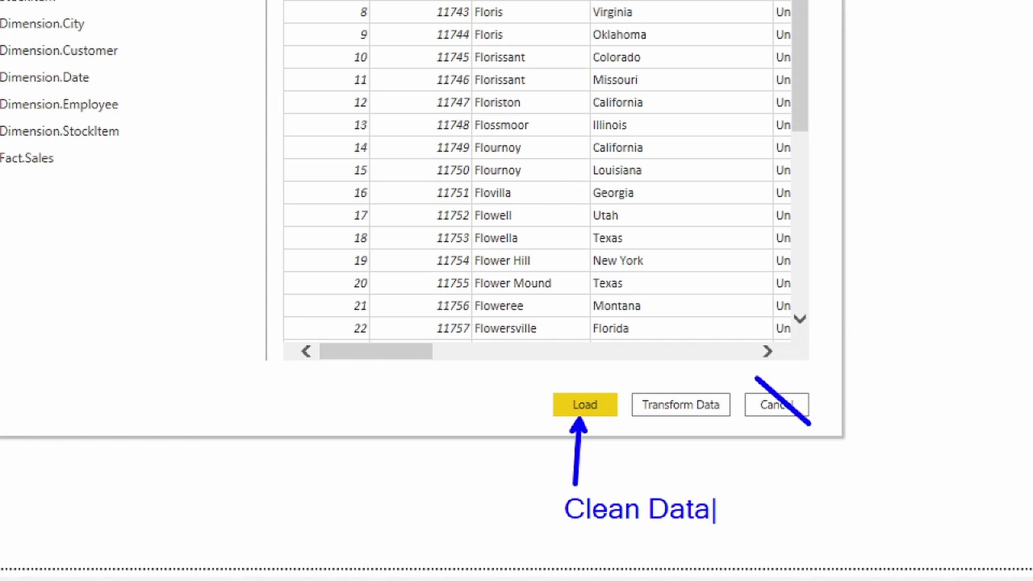
pyautogui.press('Escape')
# Frame the Transform Data option in red and add an arrow labelled "Power Query Editor" with "Bad Data" beneath.
pyautogui.moveTo(627, 385)
pyautogui.mouseDown()
pyautogui.moveTo(665, 409)
pyautogui.moveTo(739, 427)
pyautogui.moveTo(724, 438)
pyautogui.moveTo(776, 487)
pyautogui.moveTo(776, 460)
pyautogui.mouseUp()
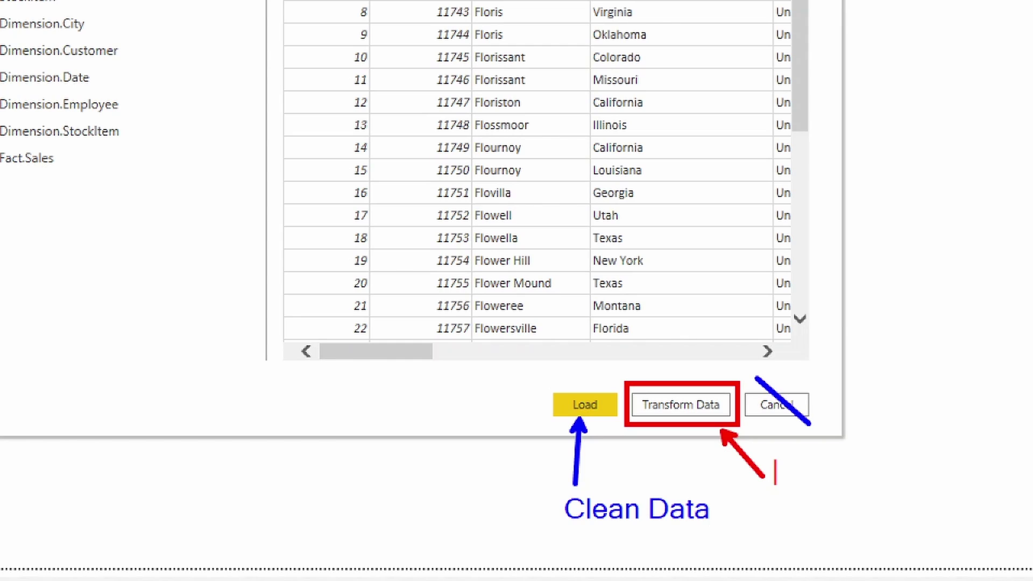
pyautogui.write('Power Q')
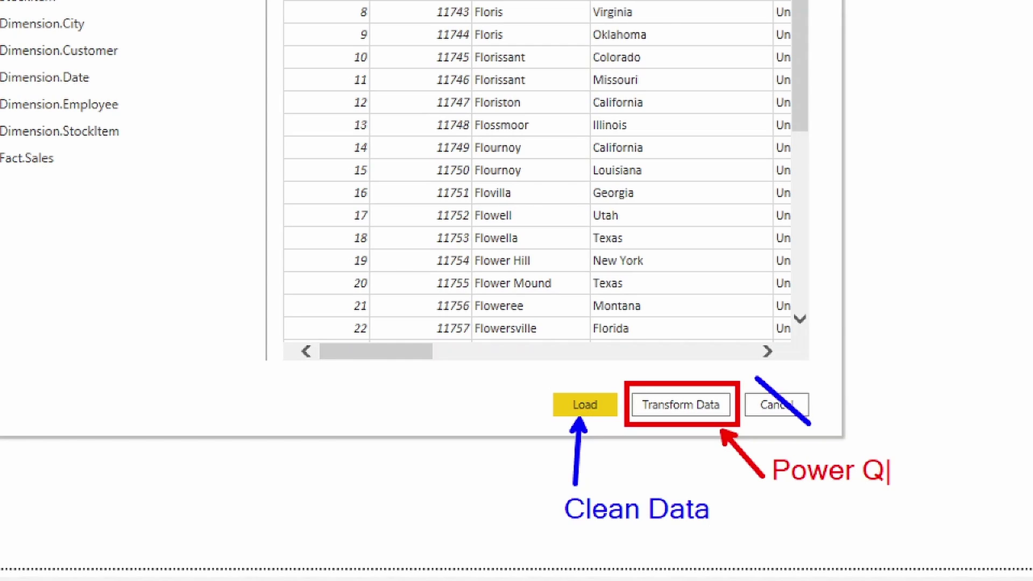
pyautogui.write('uery Editor')
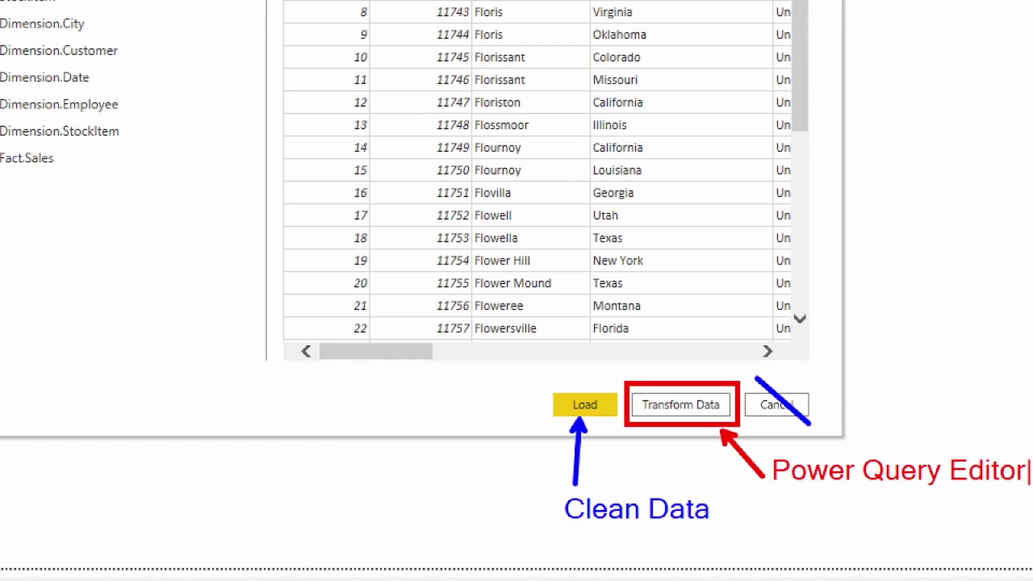
pyautogui.press('Return')
pyautogui.write('Bad Data')
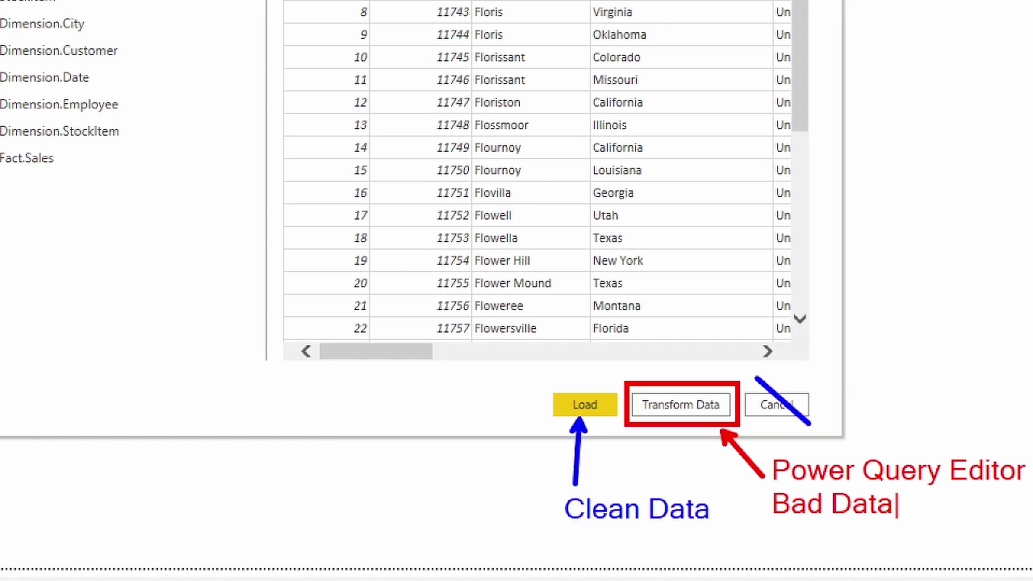
# Add a third line reading "(Cleansing)" beneath "Bad Data" in the red Transform Data note.
pyautogui.press('Return')
pyautogui.write('(Clean')
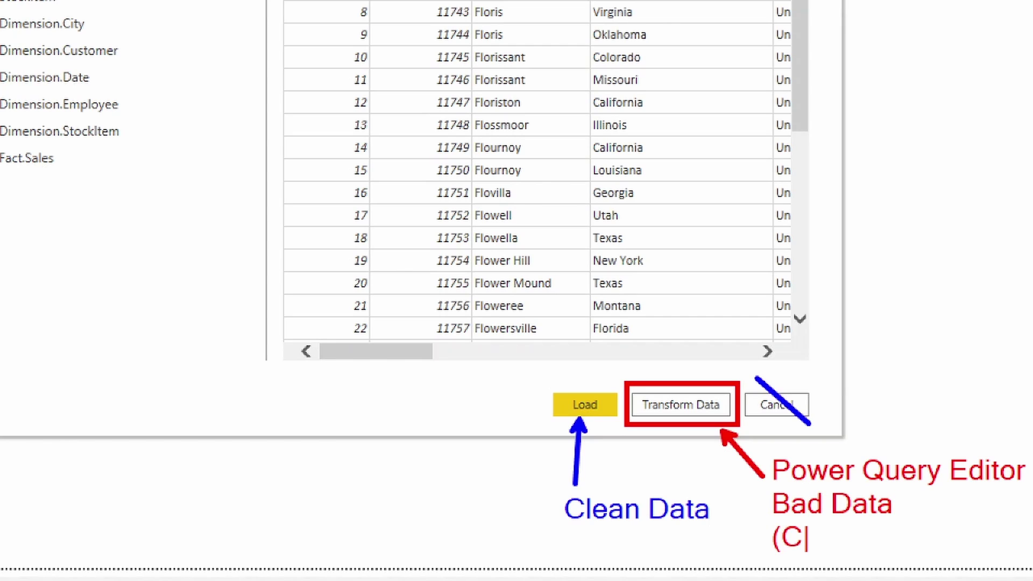
pyautogui.write('sing)')
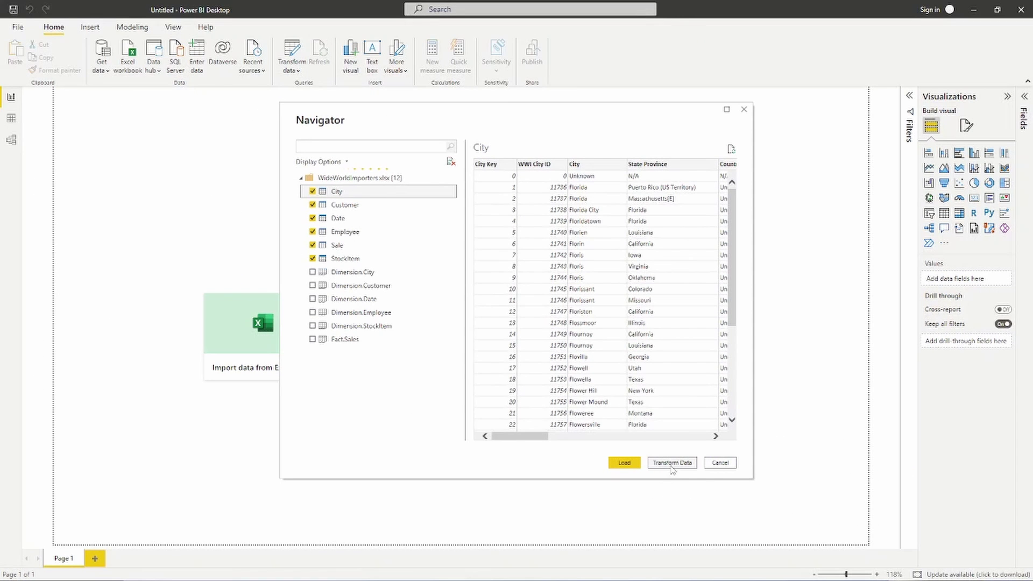
# Open the selected tables for transformation in Power Query Editor and mark its File and Close & Apply area in red.
pyautogui.click(672, 463)
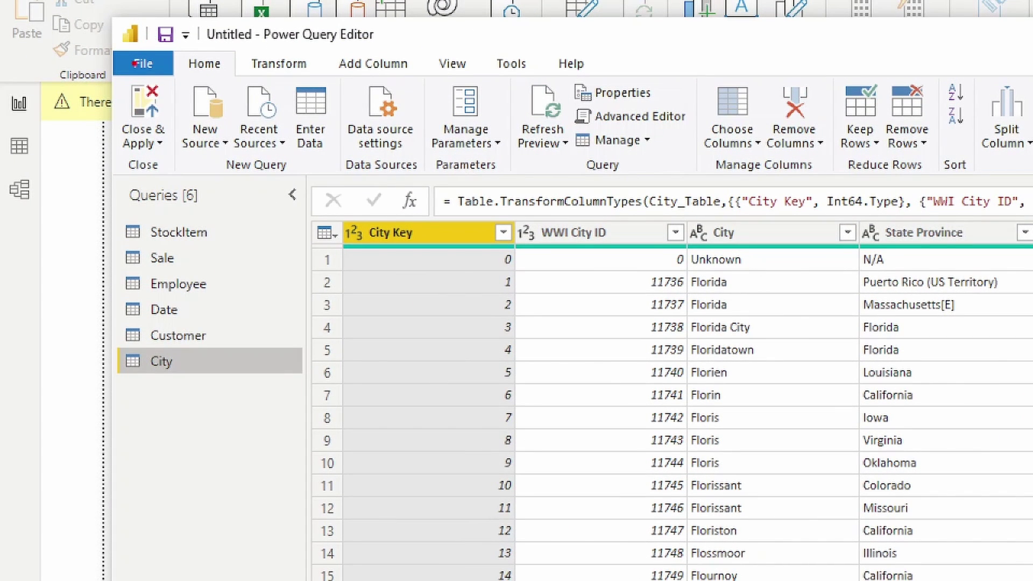
pyautogui.moveTo(111, 46)
pyautogui.mouseDown()
pyautogui.moveTo(145, 75)
pyautogui.moveTo(182, 84)
pyautogui.moveTo(176, 103)
pyautogui.moveTo(198, 165)
pyautogui.mouseUp()
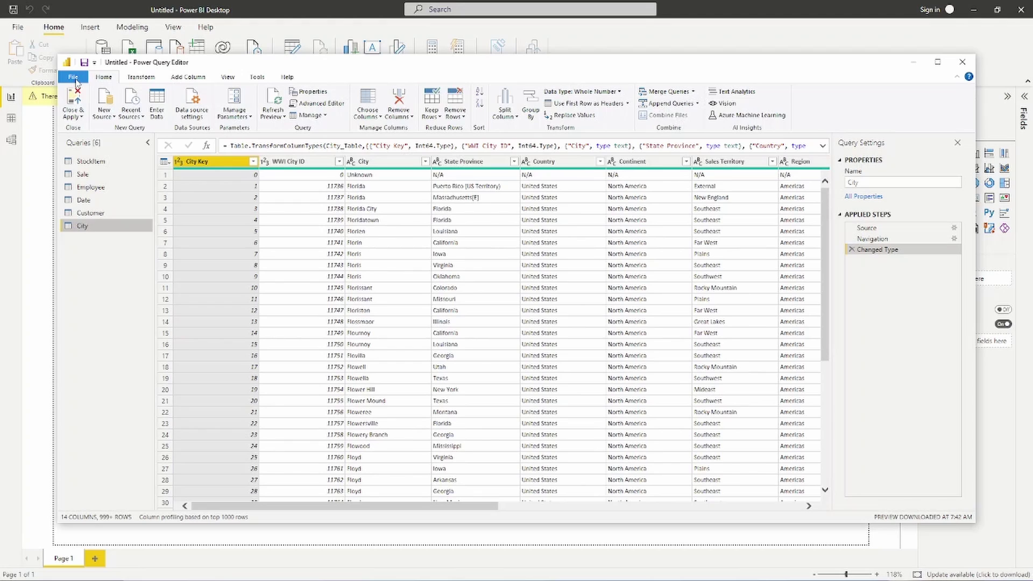
# Save the file as "Know to Pro" and close Power Query Editor, leaving the pending query changes unapplied.
pyautogui.click(73, 78)
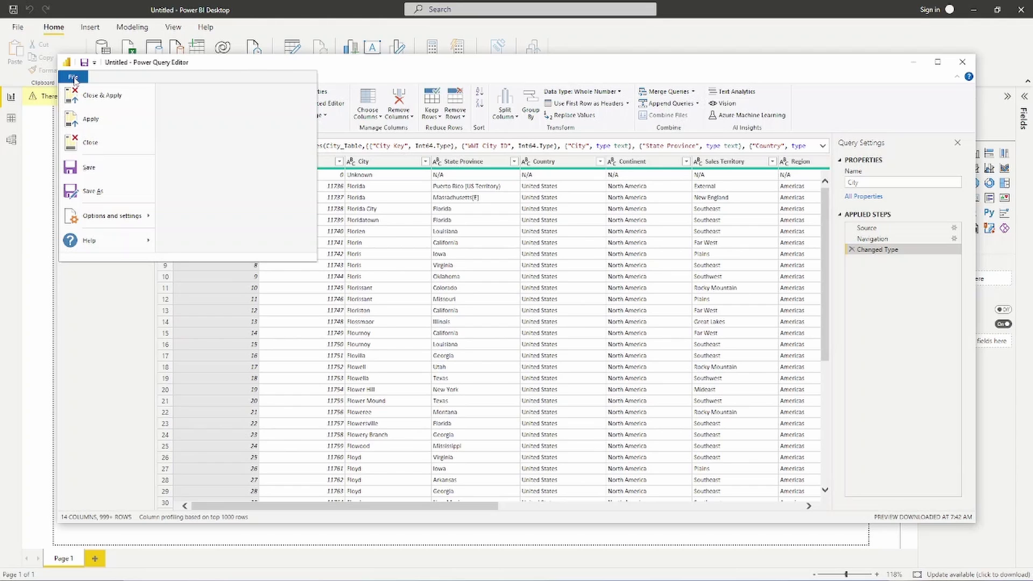
pyautogui.click(119, 191)
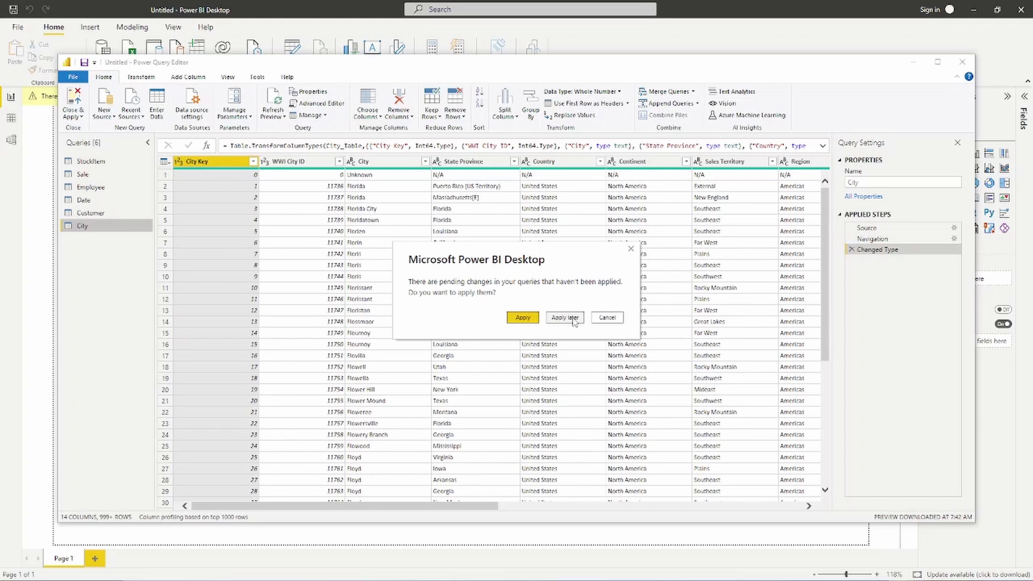
pyautogui.click(574, 318)
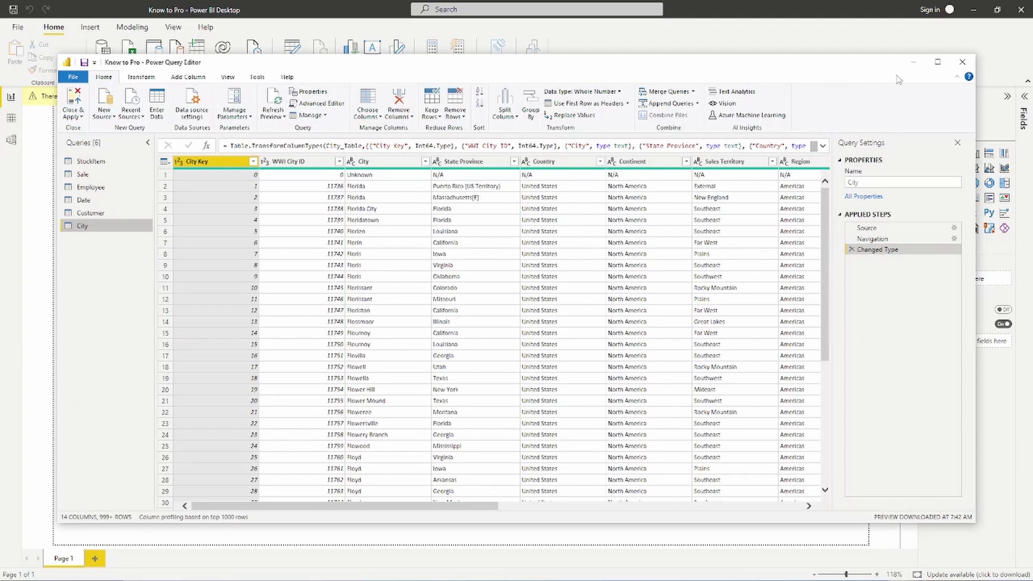
pyautogui.click(962, 63)
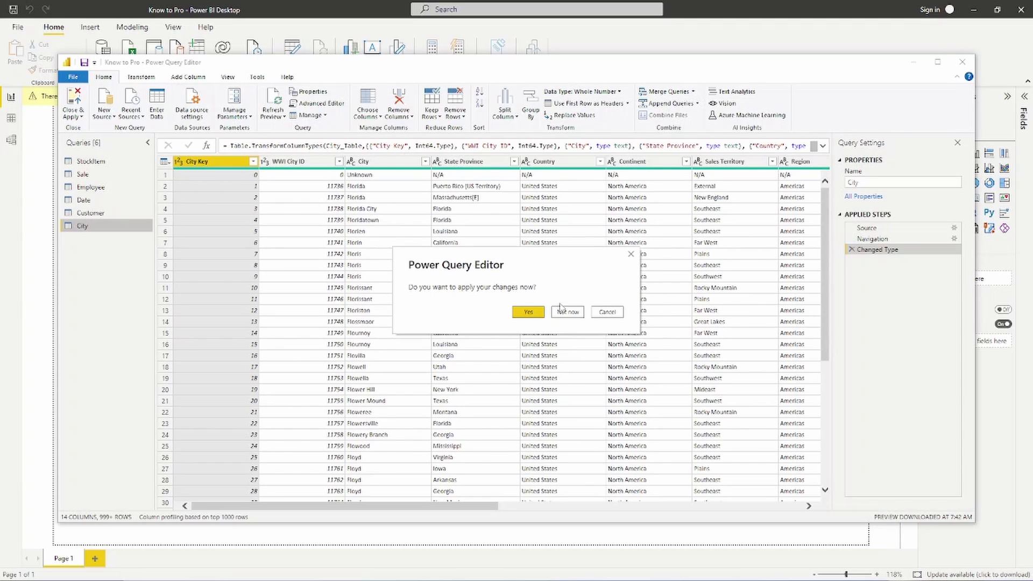
pyautogui.click(568, 312)
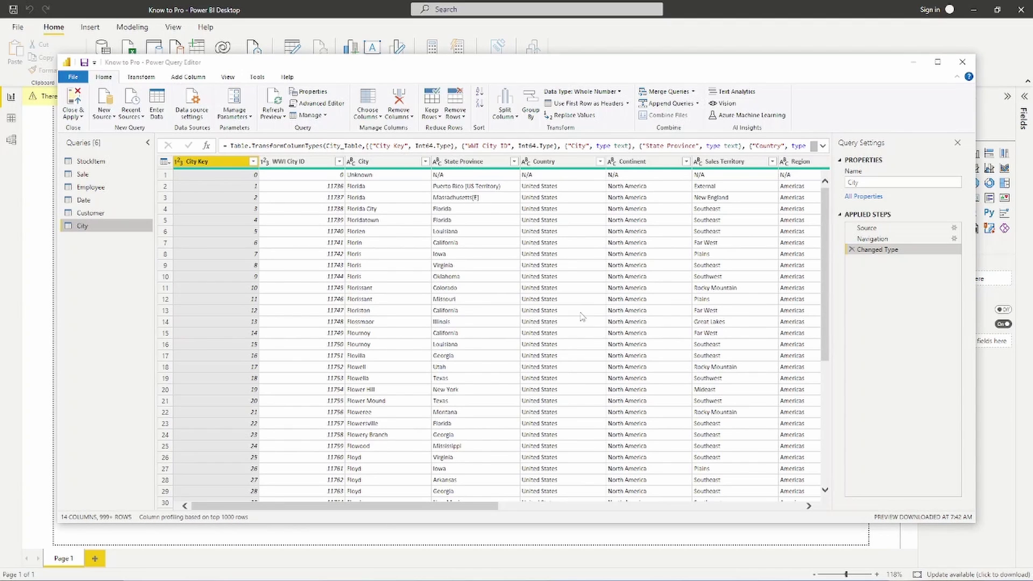